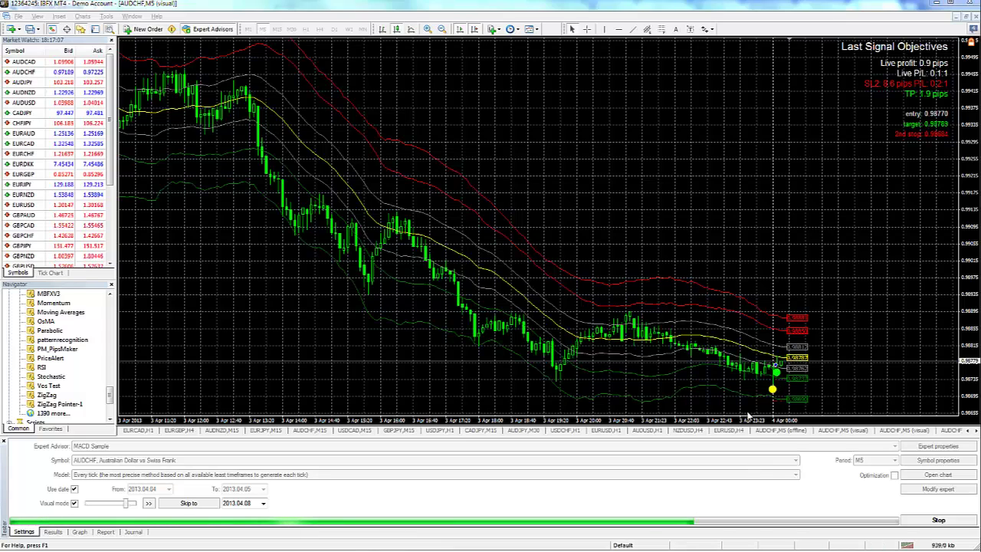
Examine the MBFXV3 indicator's stop and stopMethod inputs on the current AUDCHF,M5 chart, and close its settings without saving.
right_click(502, 112)
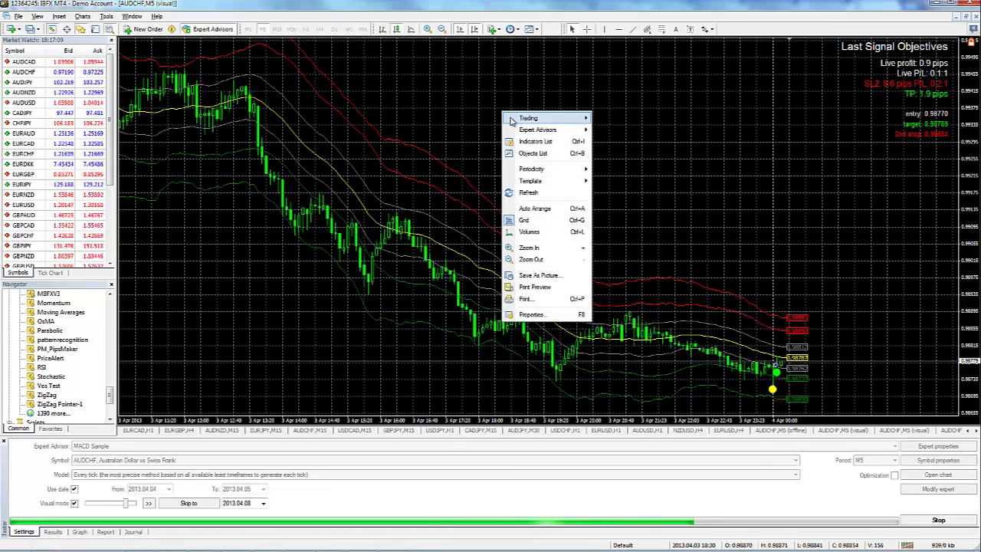
left_click(529, 141)
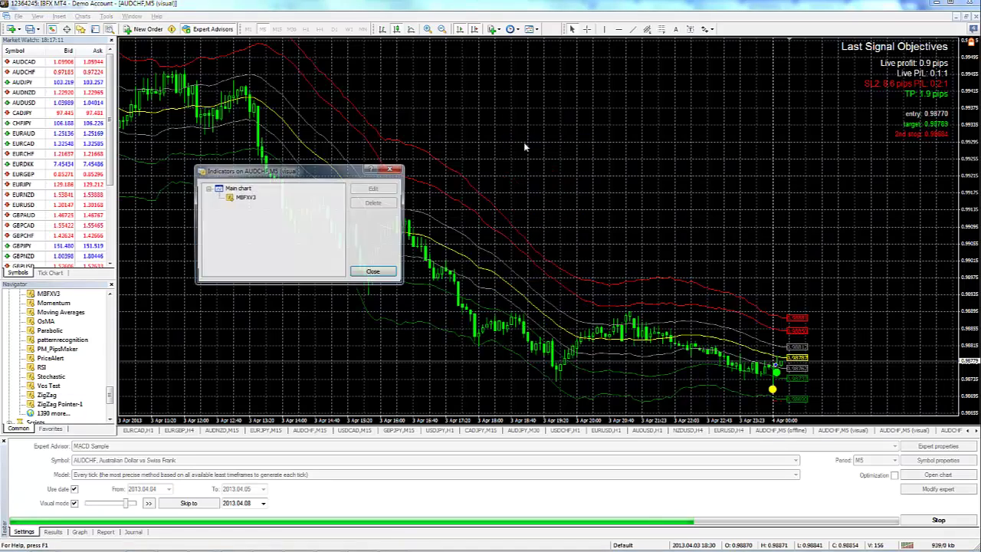
left_click(245, 196)
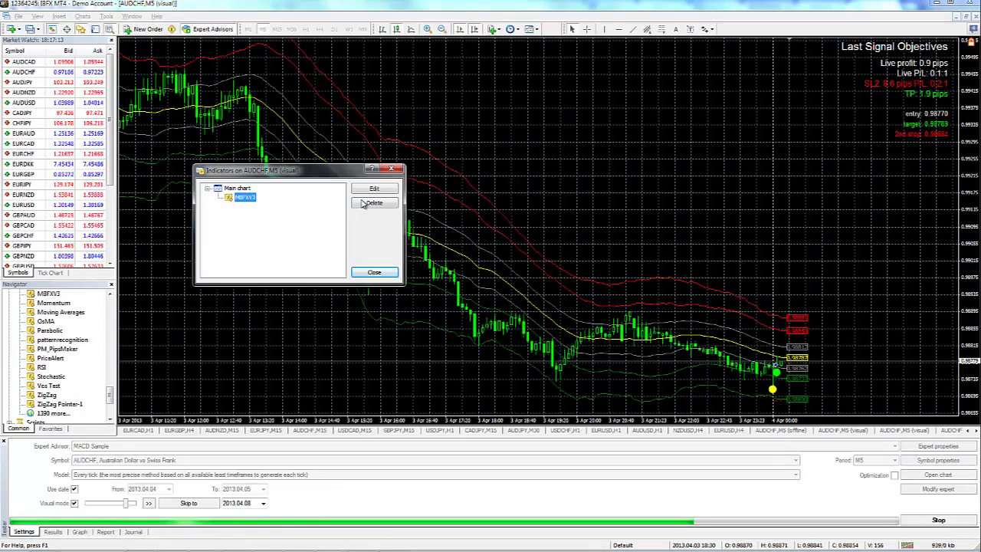
left_click(373, 192)
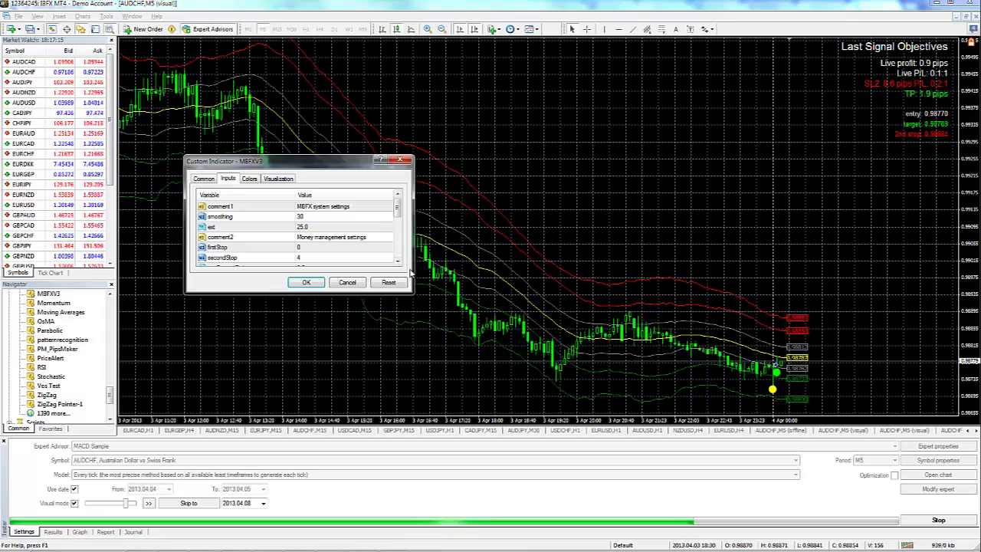
left_click(398, 263)
left_click(398, 263)
left_click(398, 263)
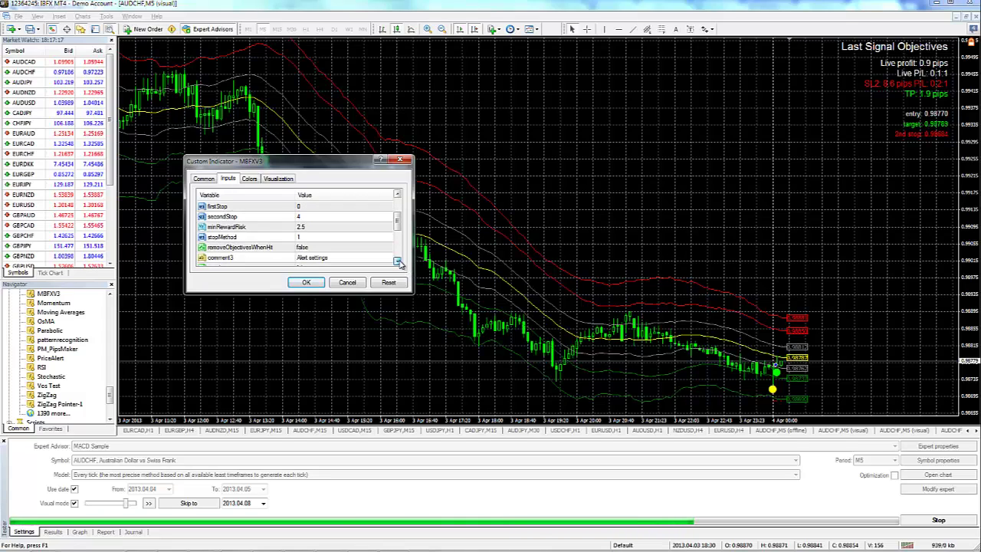
left_click(399, 262)
left_click(398, 263)
left_click(398, 262)
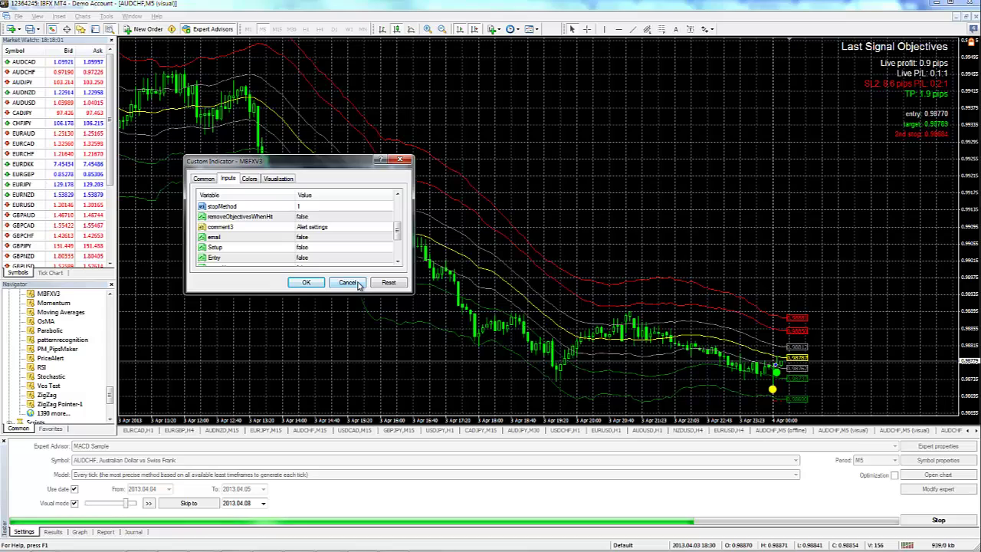
left_click(348, 282)
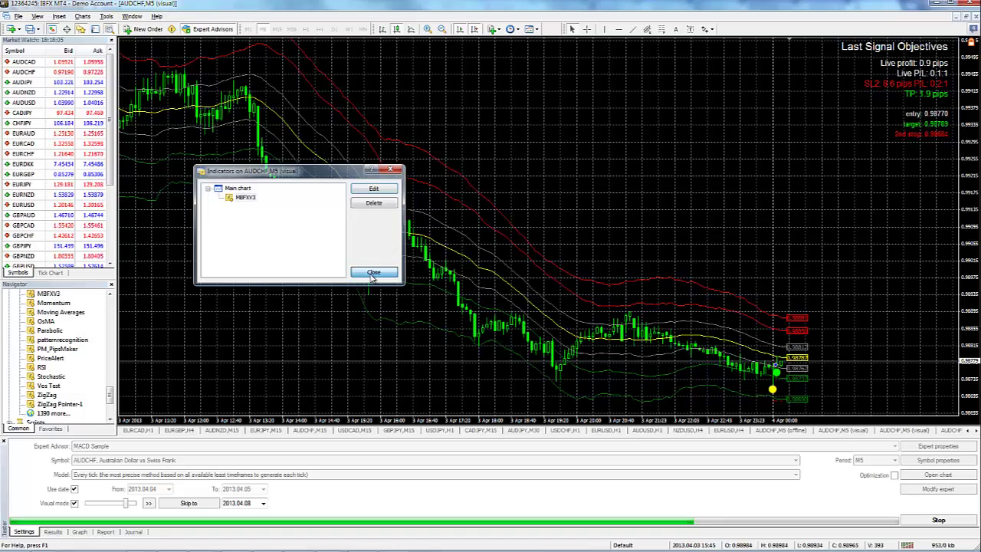
left_click(373, 273)
Switch to the second AUDCHF,M5 (visual) chart, examine the MBFXV3 indicator's firstStop, secondStop and stopMethod inputs, and close without saving.
left_click(841, 431)
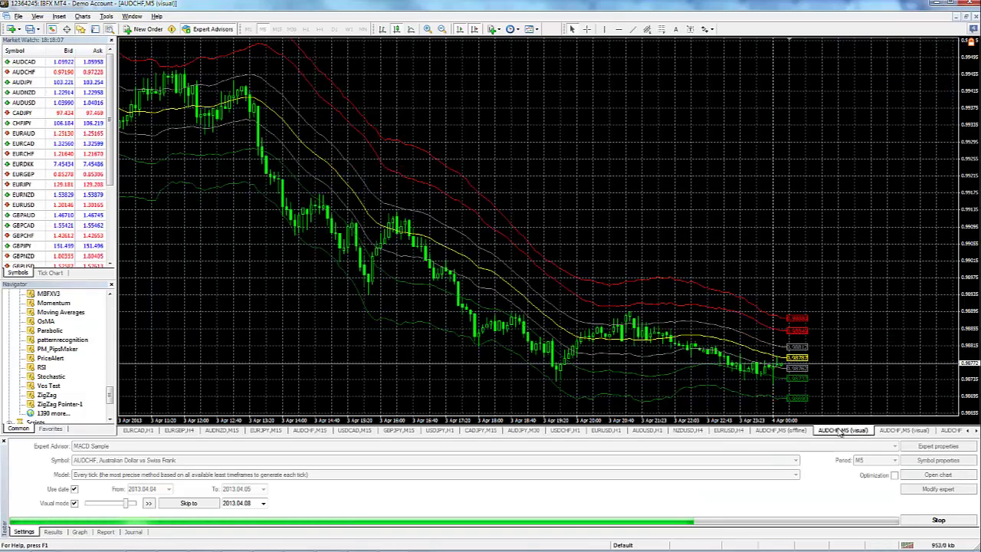
left_click(889, 432)
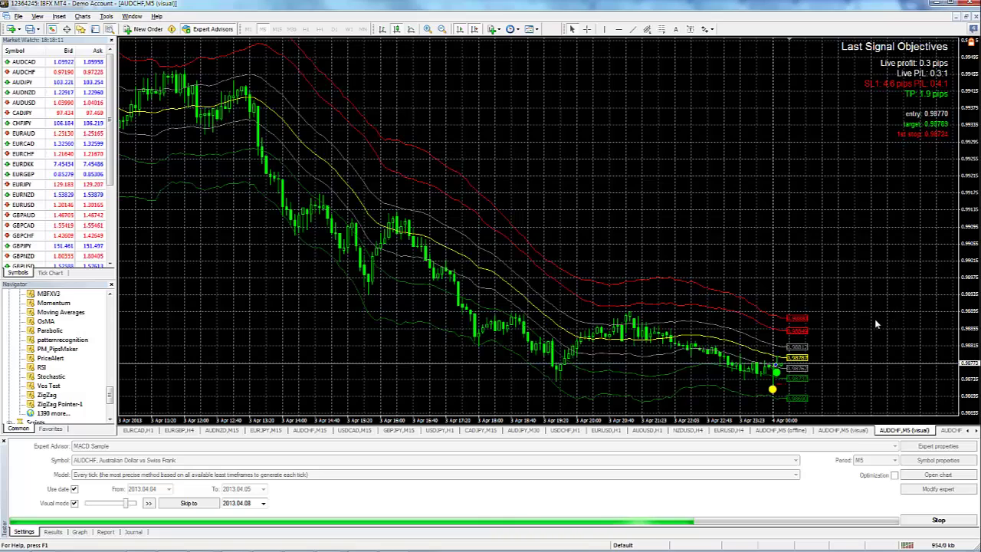
right_click(539, 195)
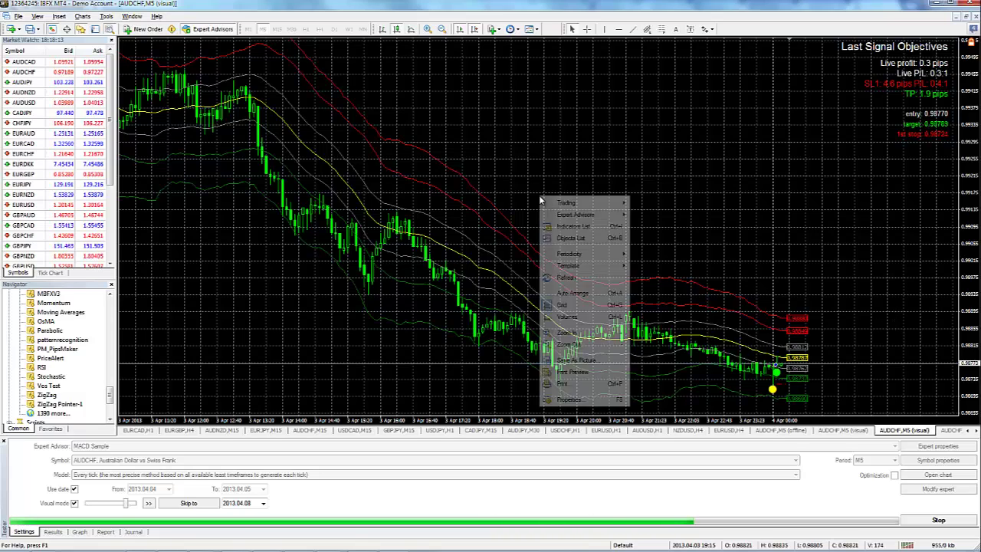
left_click(567, 227)
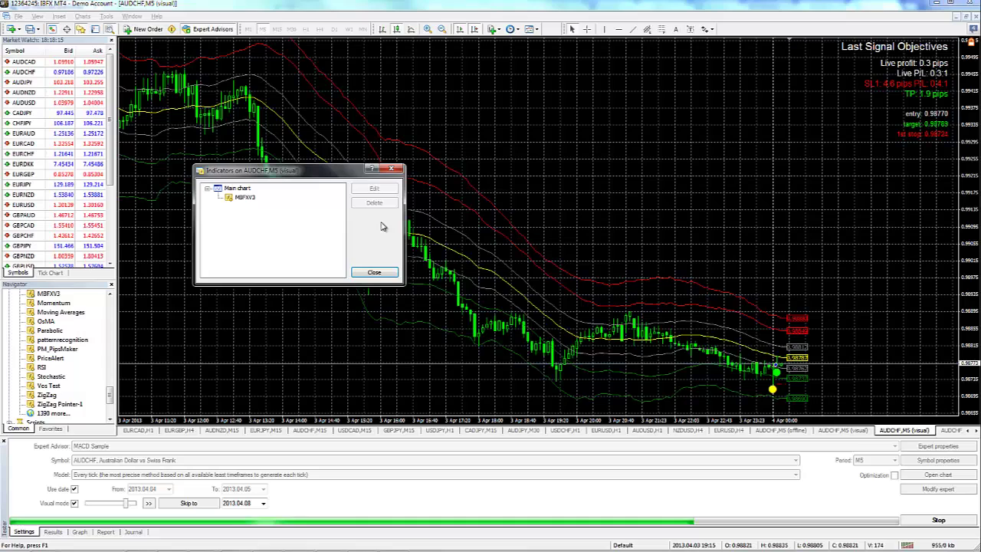
left_click(244, 197)
left_click(374, 191)
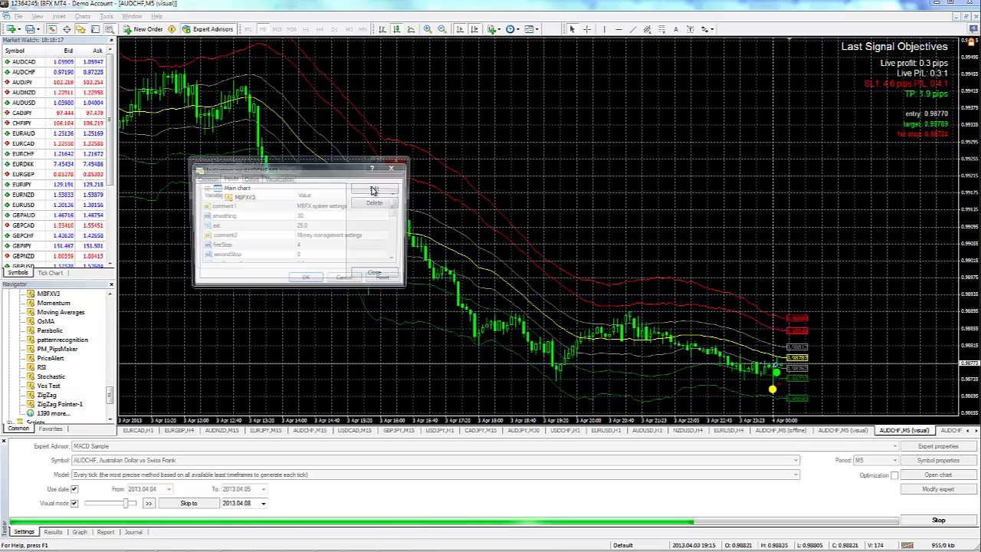
left_click(397, 262)
left_click(398, 262)
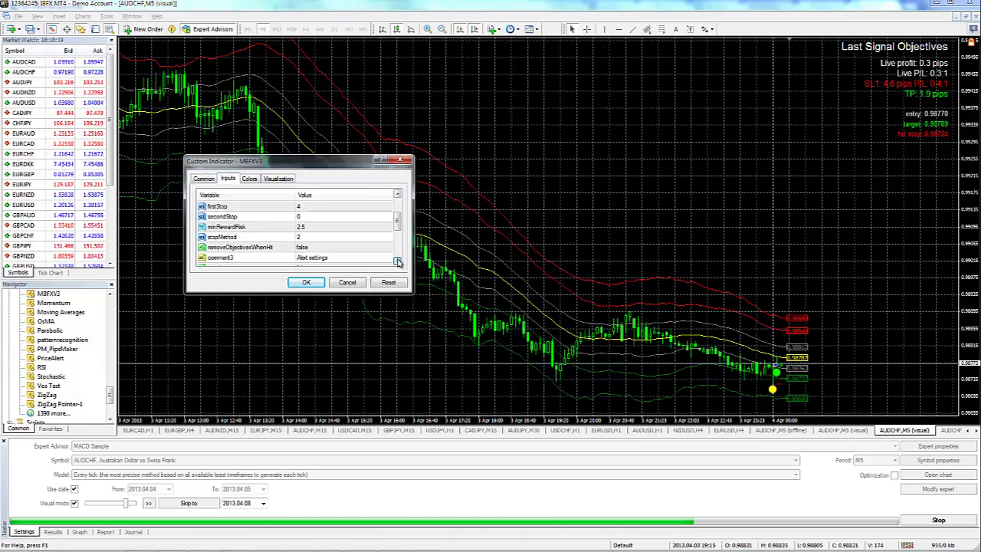
left_click(397, 262)
left_click(397, 262)
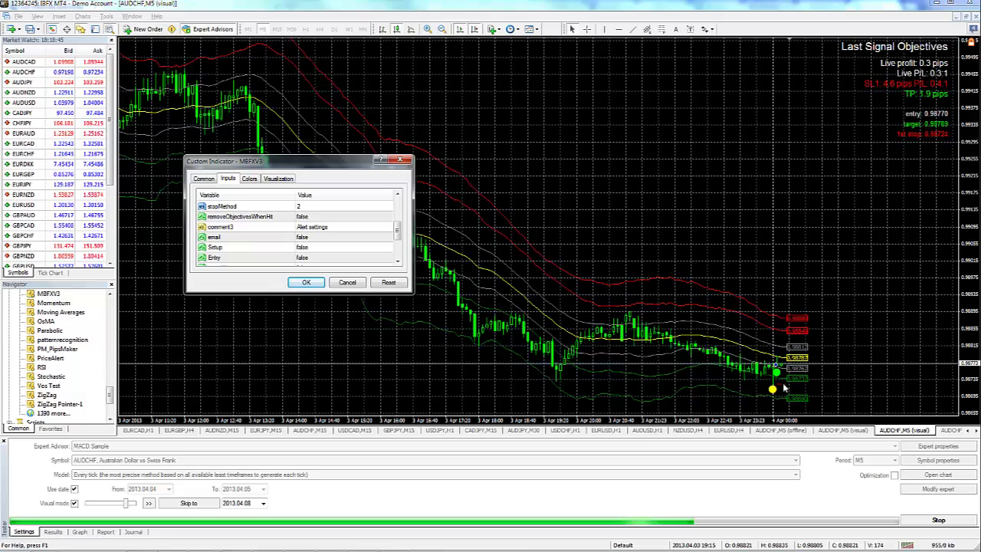
left_click(348, 282)
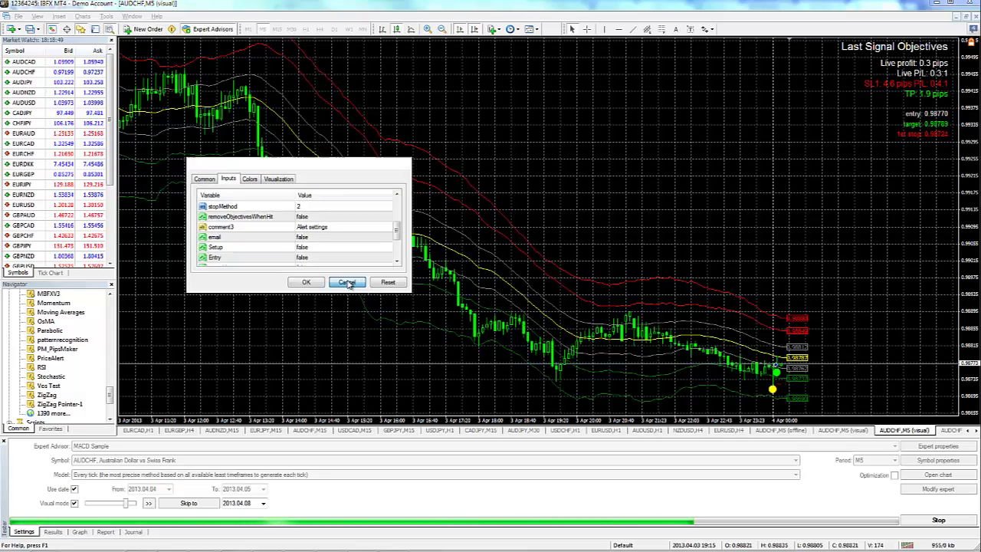
left_click(375, 272)
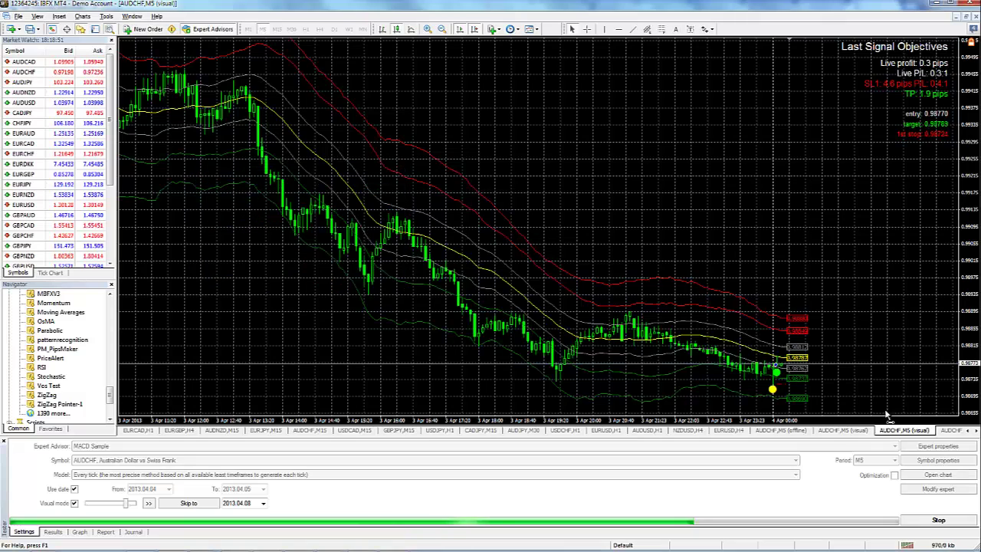
Switch to the last AUDCHF chart and examine the MBFXV3 indicator's firstStop, secondStop and stopMethod inputs.
left_click(949, 431)
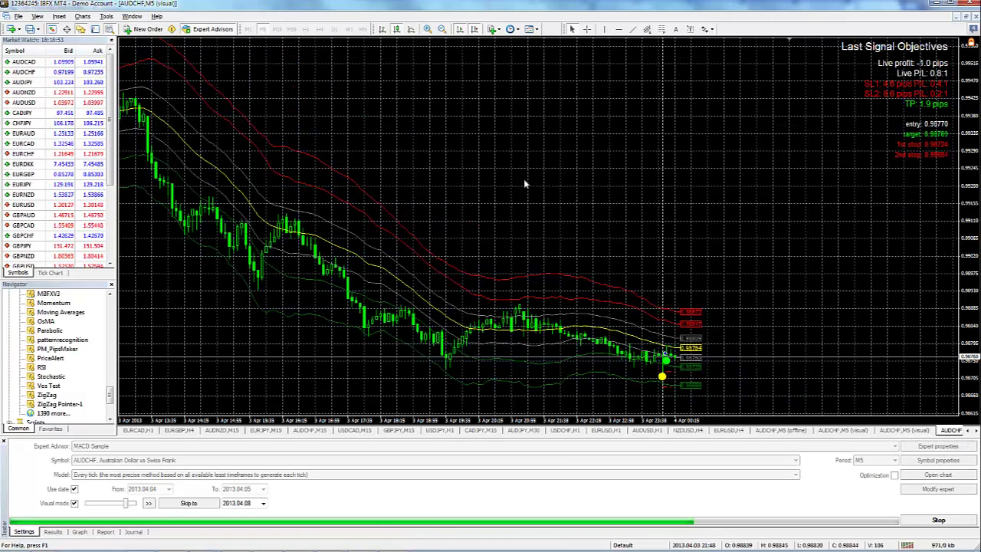
right_click(491, 178)
left_click(508, 211)
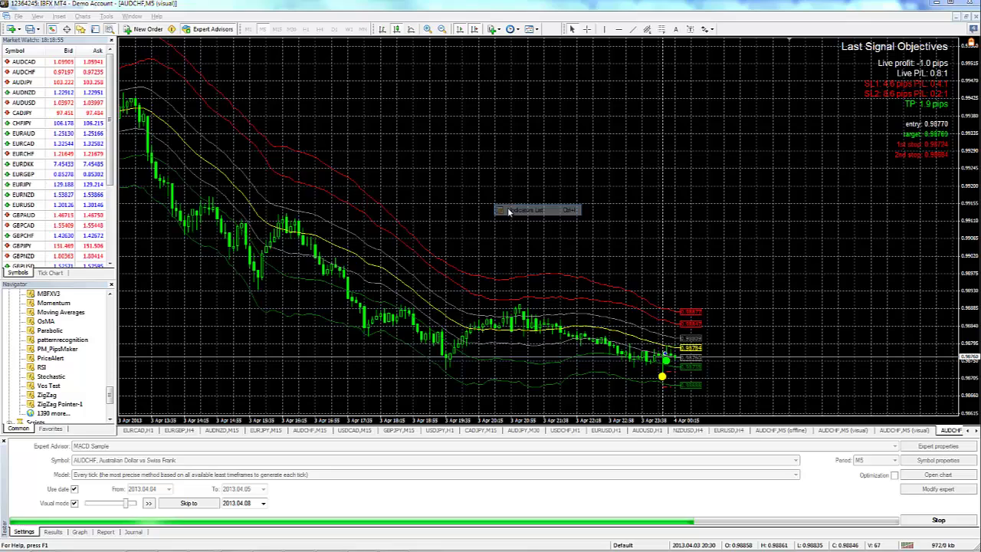
left_click(245, 197)
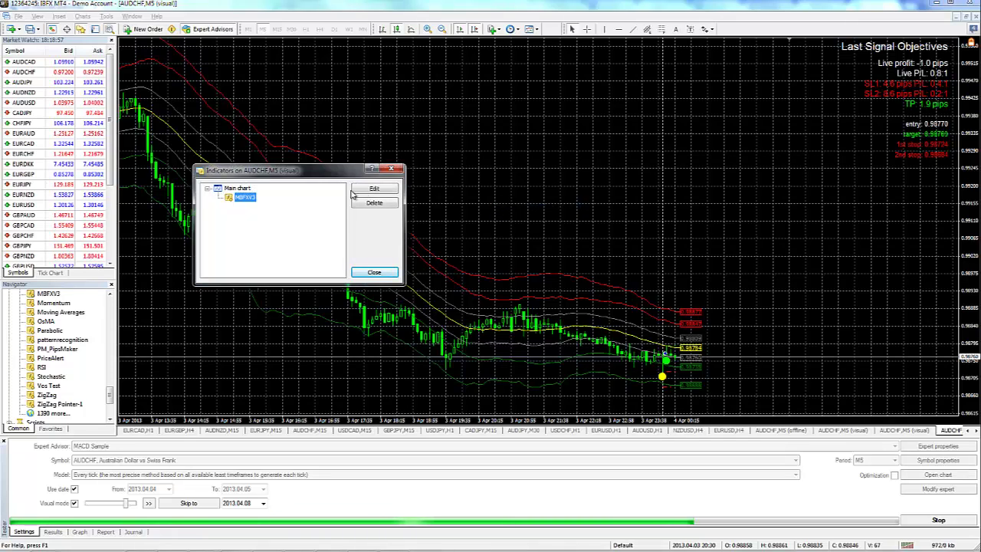
left_click(373, 189)
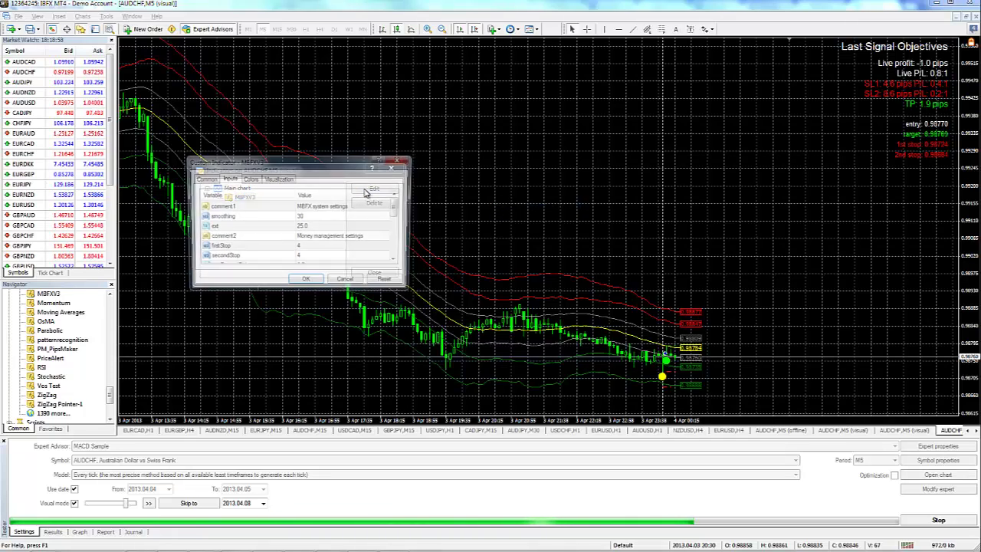
left_click(398, 262)
left_click(399, 262)
left_click(398, 262)
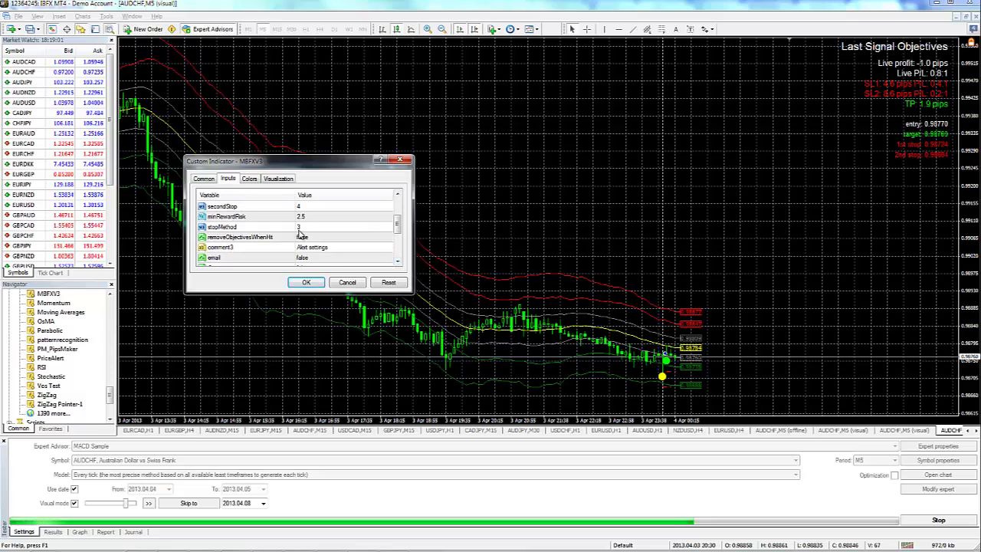